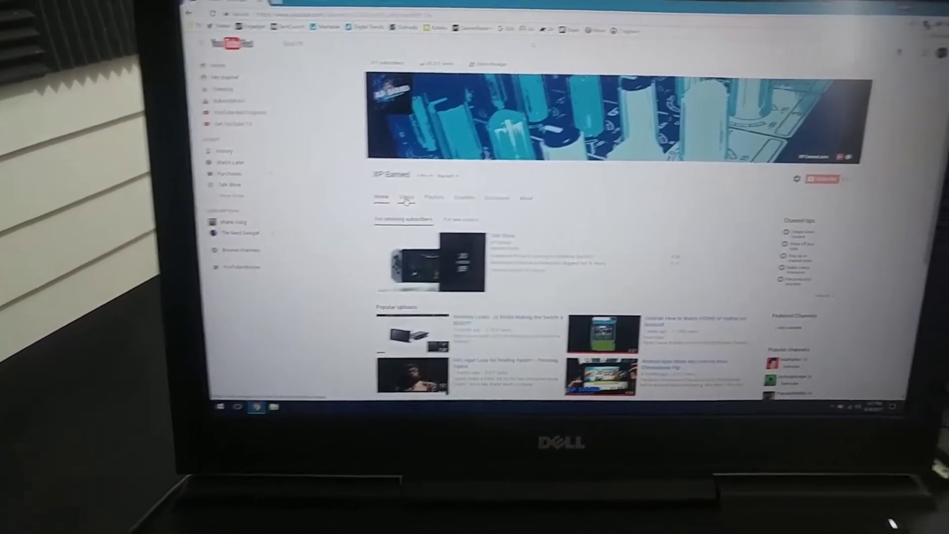
pyautogui.click(406, 201)
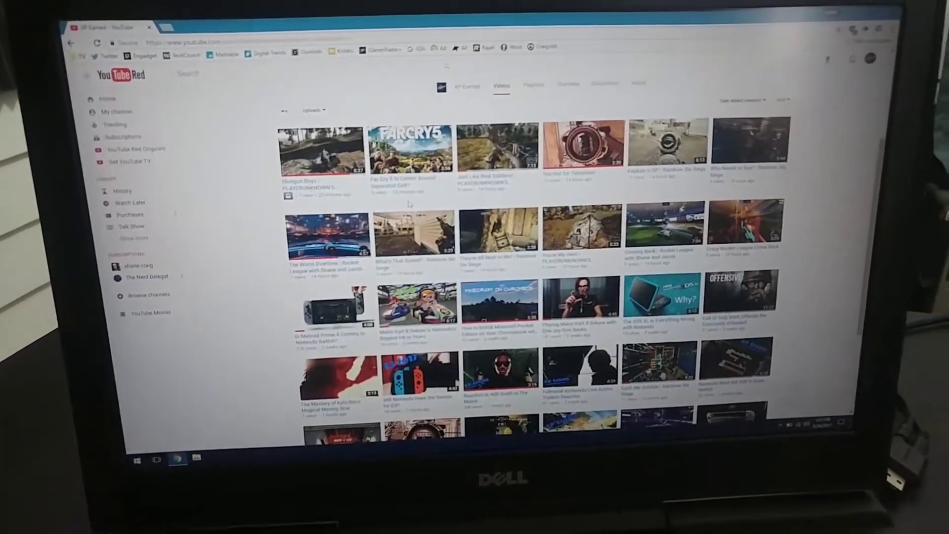
pyautogui.press('XF86AudioRaiseVolume')
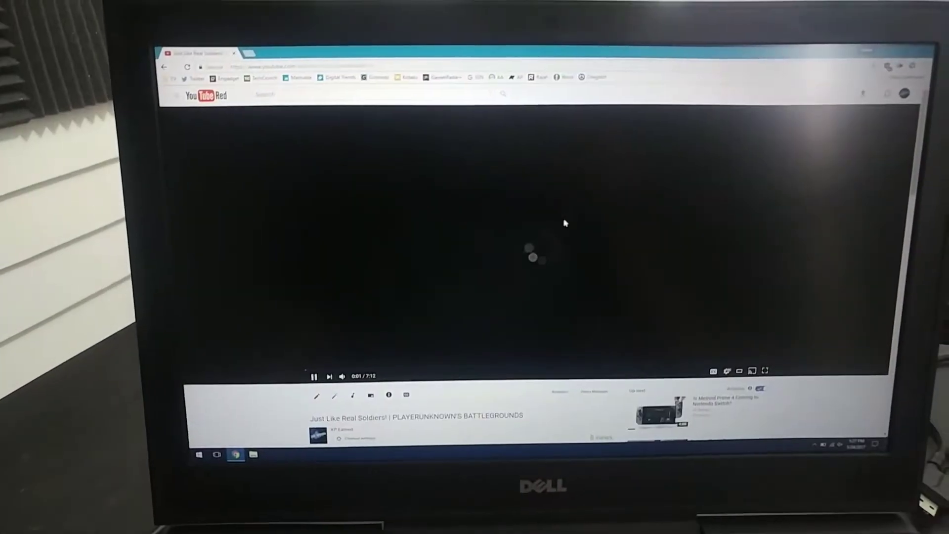
pyautogui.doubleClick(564, 223)
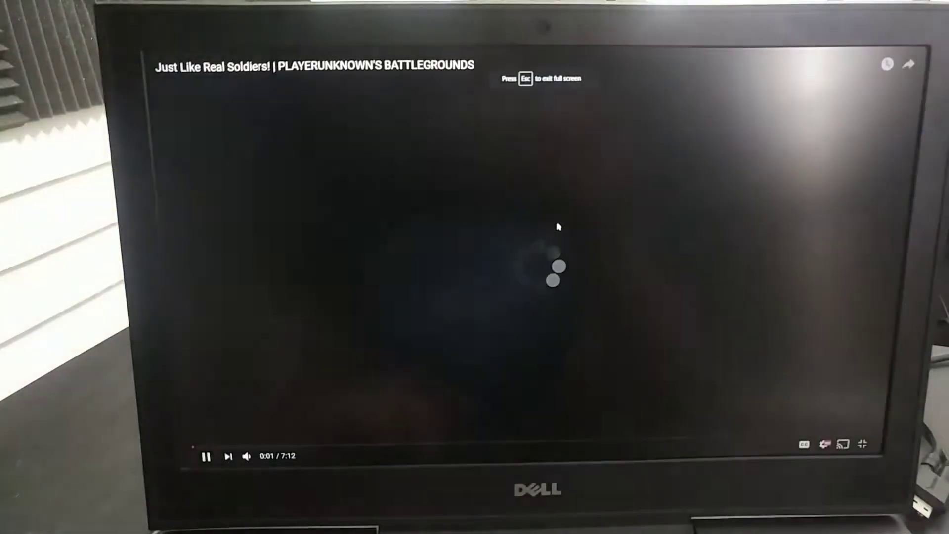